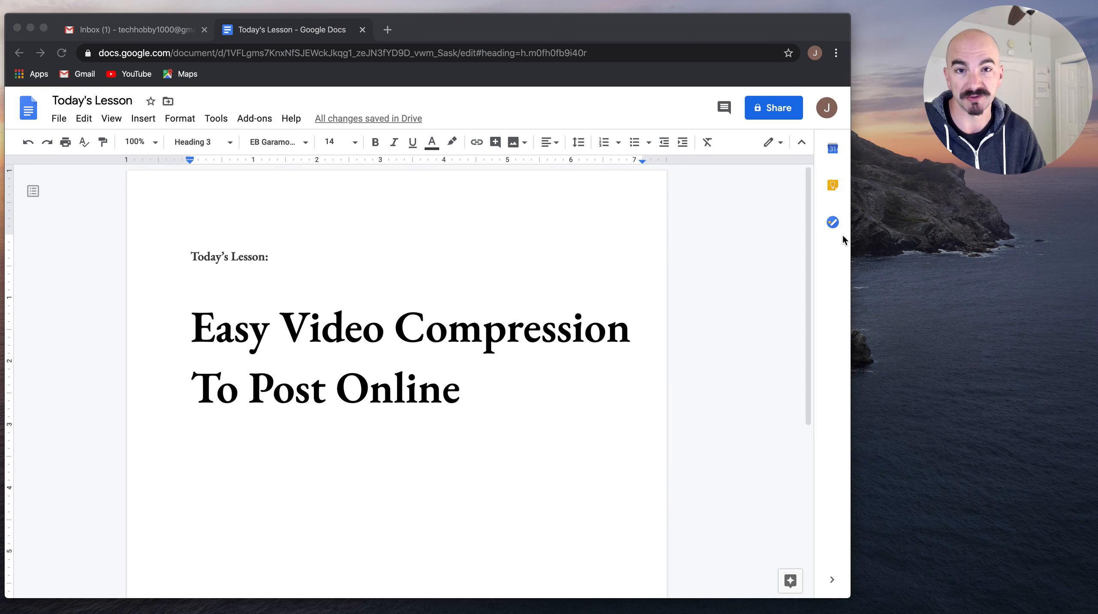
Launch HandBrake and open "screen recording with quicktime.mov" from the Desktop as the source video
key(super+space)
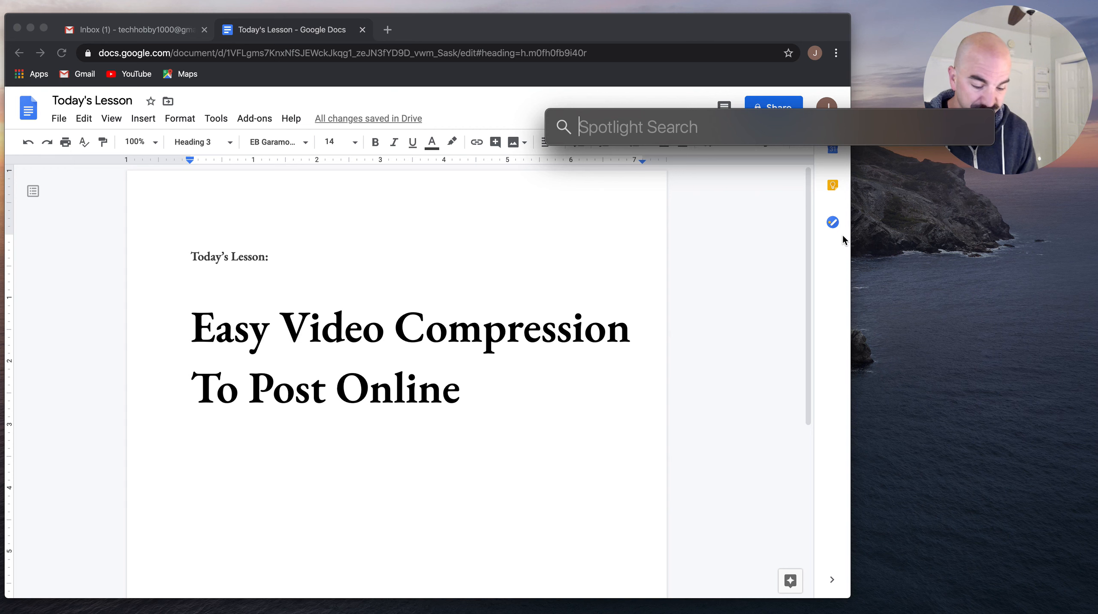
text(hand)
key(Return)
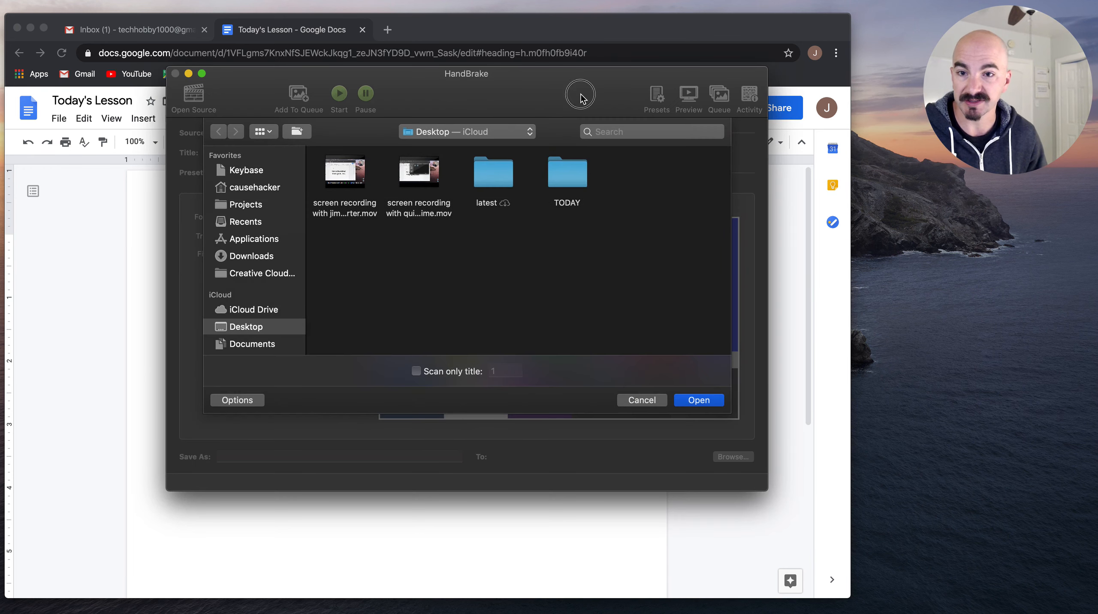
drag(581, 97, 608, 92)
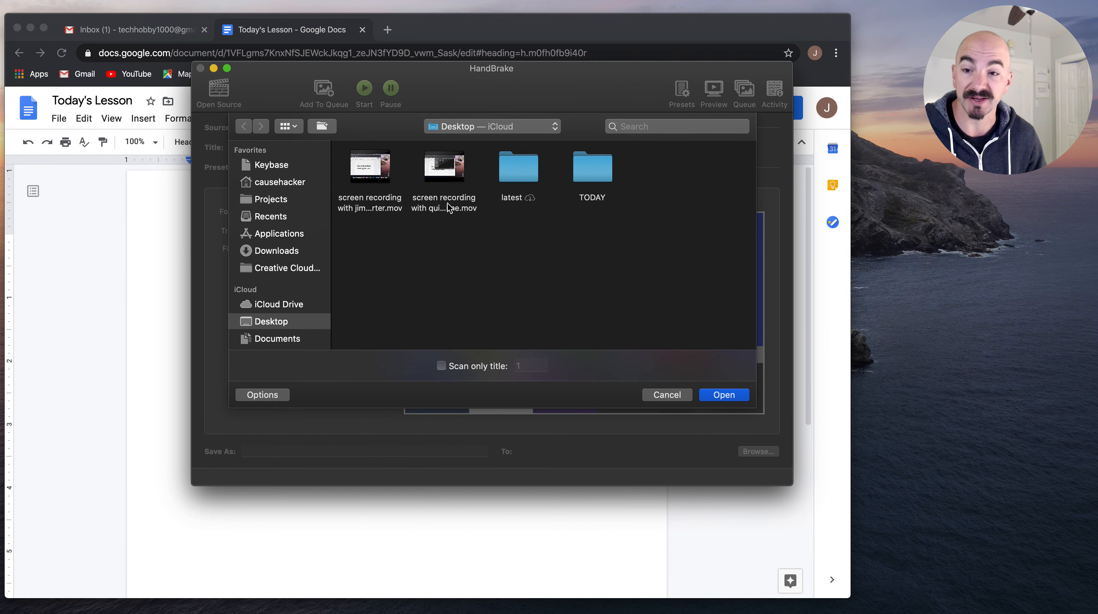
click(370, 208)
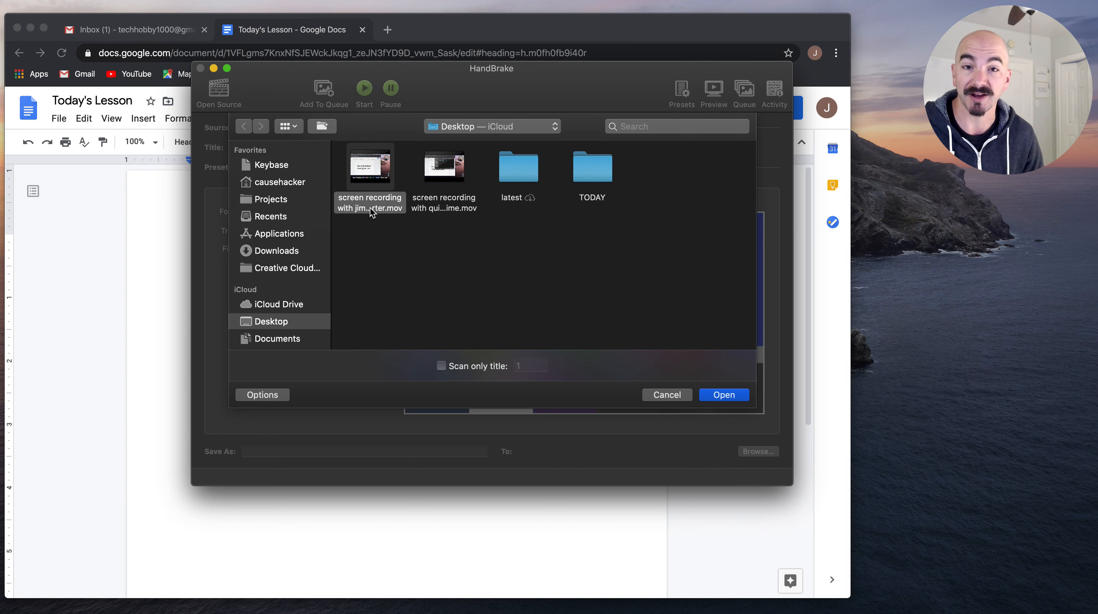
key(Right)
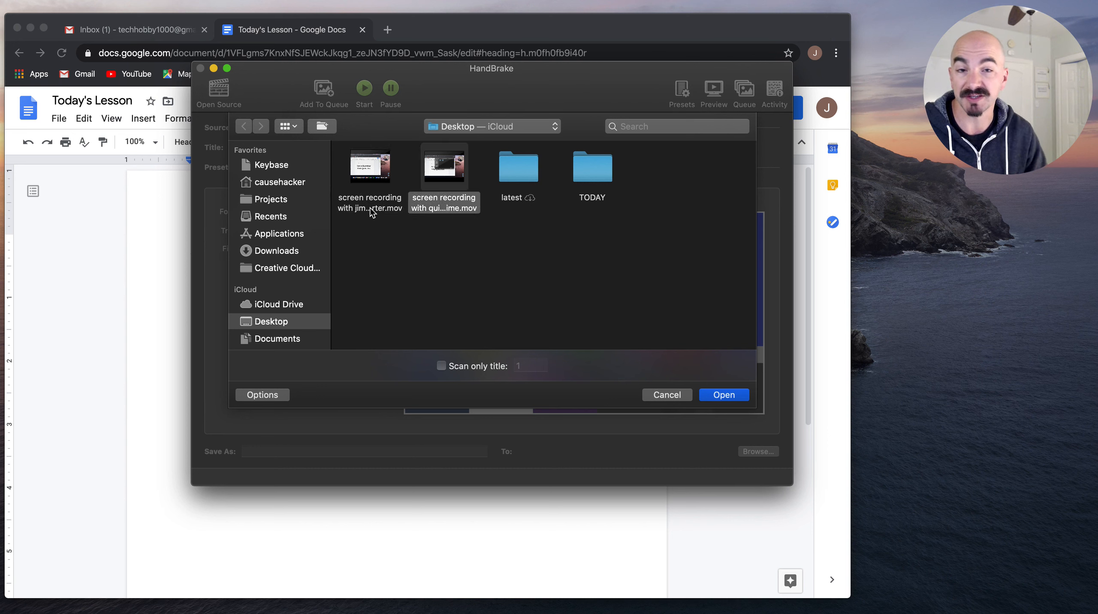
click(736, 398)
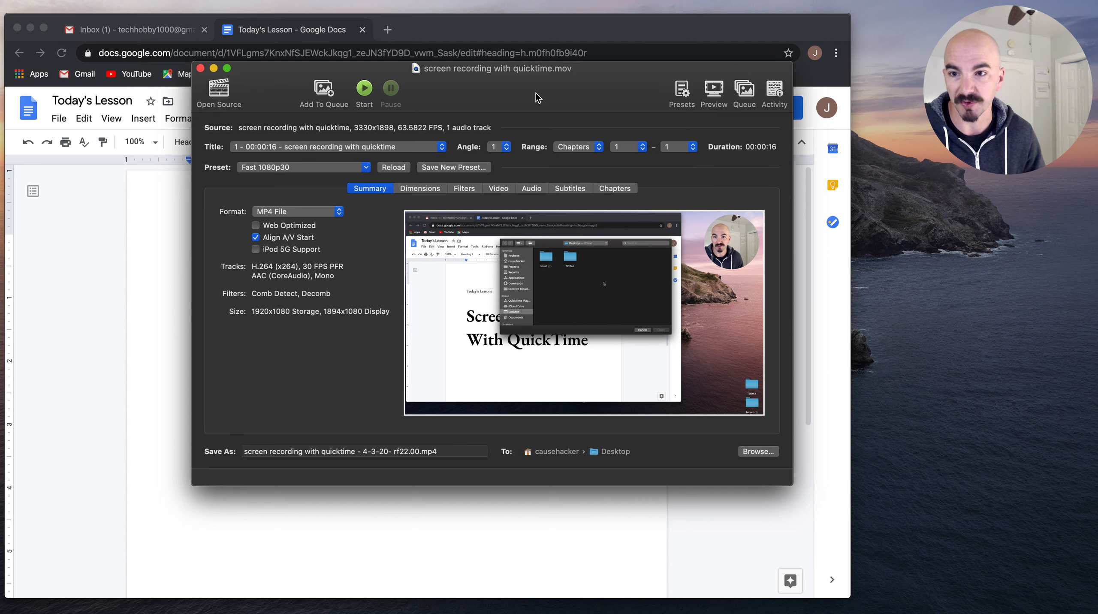
Apply the Vimeo YouTube HQ 1440p60 2.5K preset to the video and start encoding it
click(681, 99)
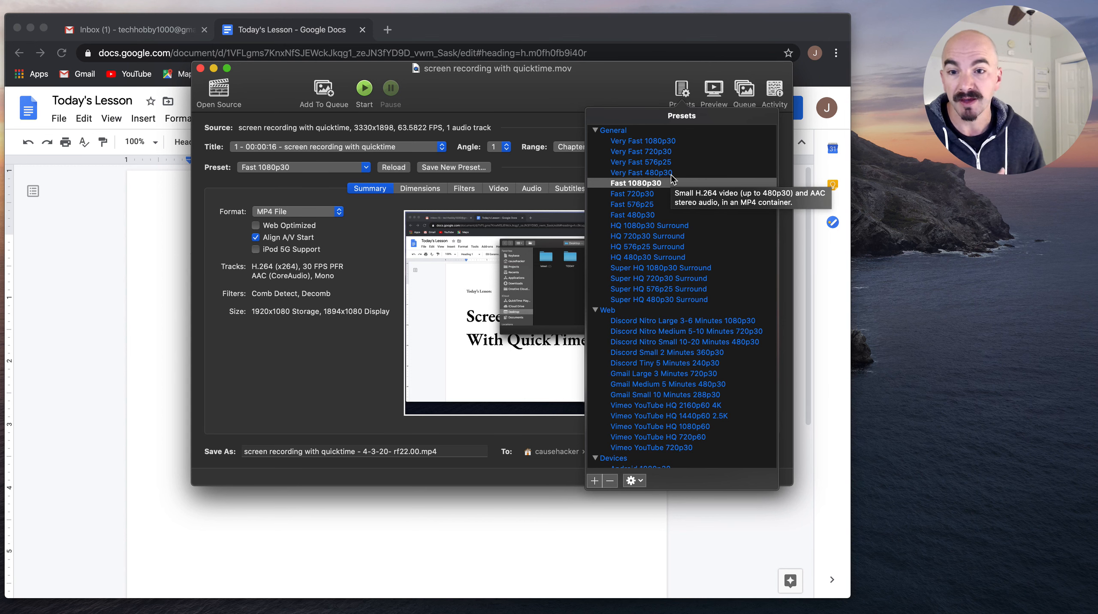
scroll(671, 175, down, 4)
scroll(664, 192, down, 7)
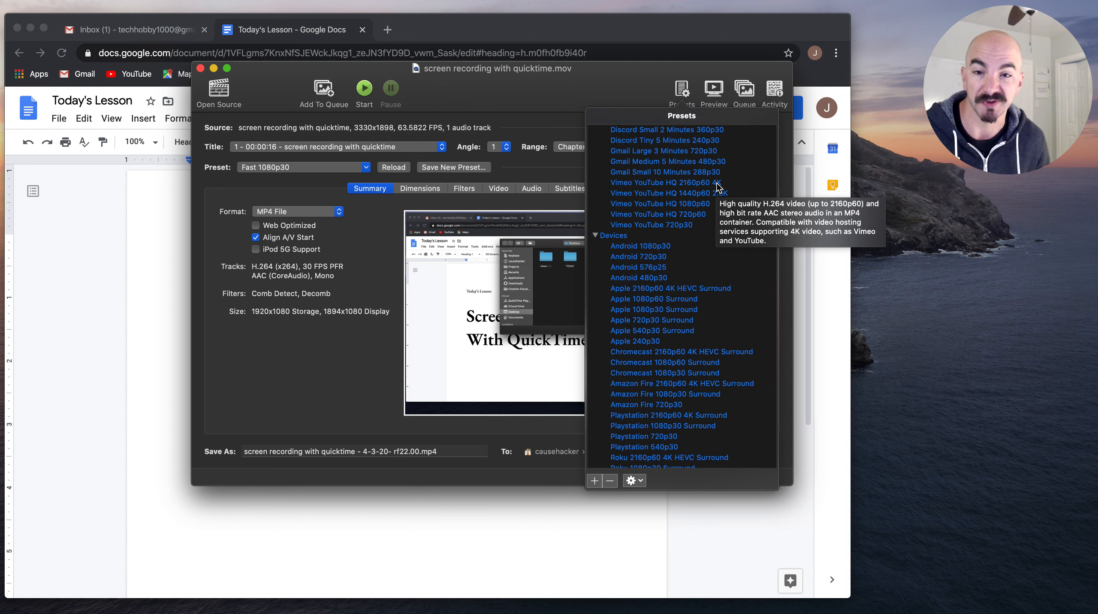
click(679, 194)
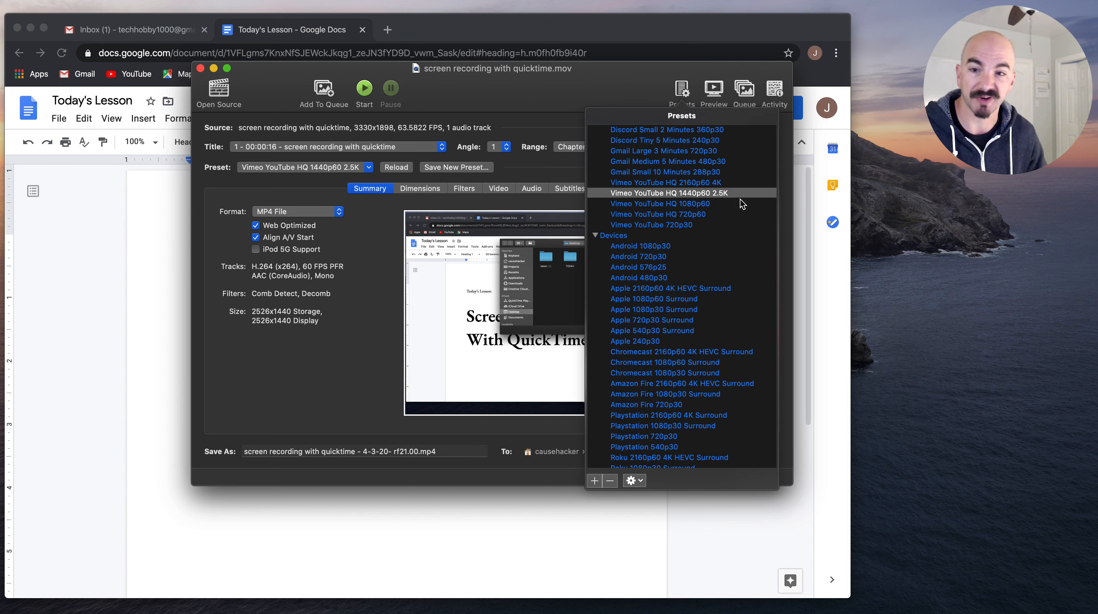
click(507, 91)
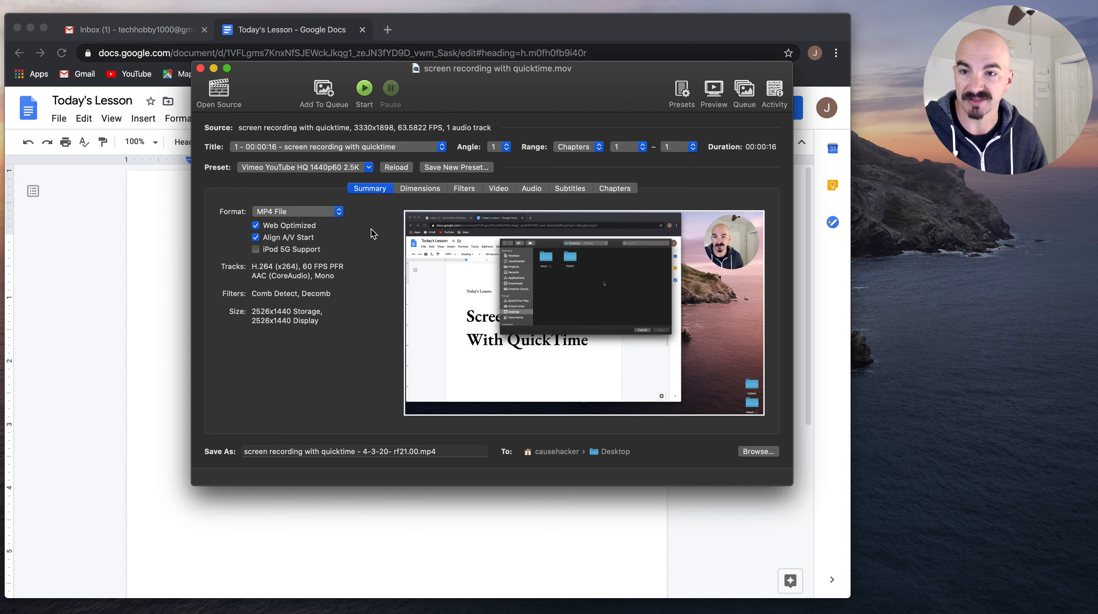
click(365, 90)
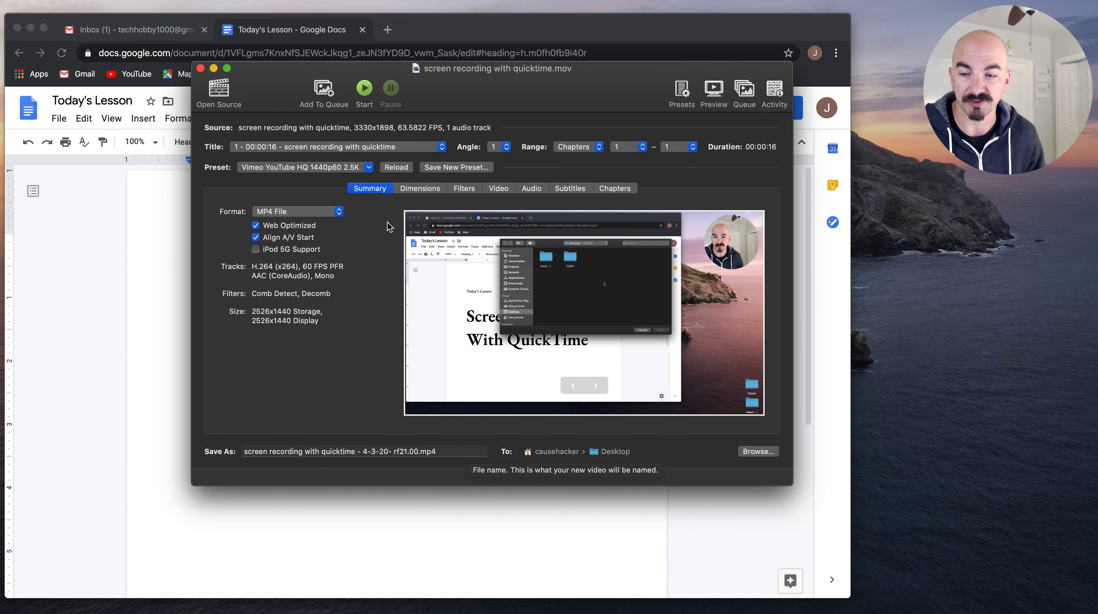
click(364, 89)
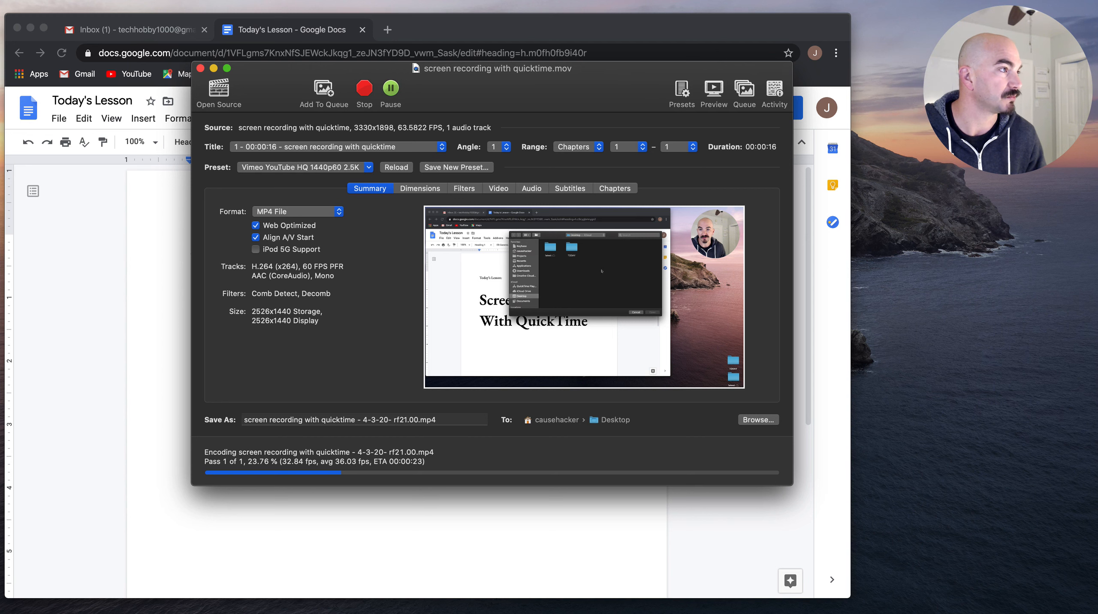
Move the original QuickTime .mov file to the free desktop area beside the windows and check its size in its file information
drag(1097, 327, 912, 269)
key(super+i)
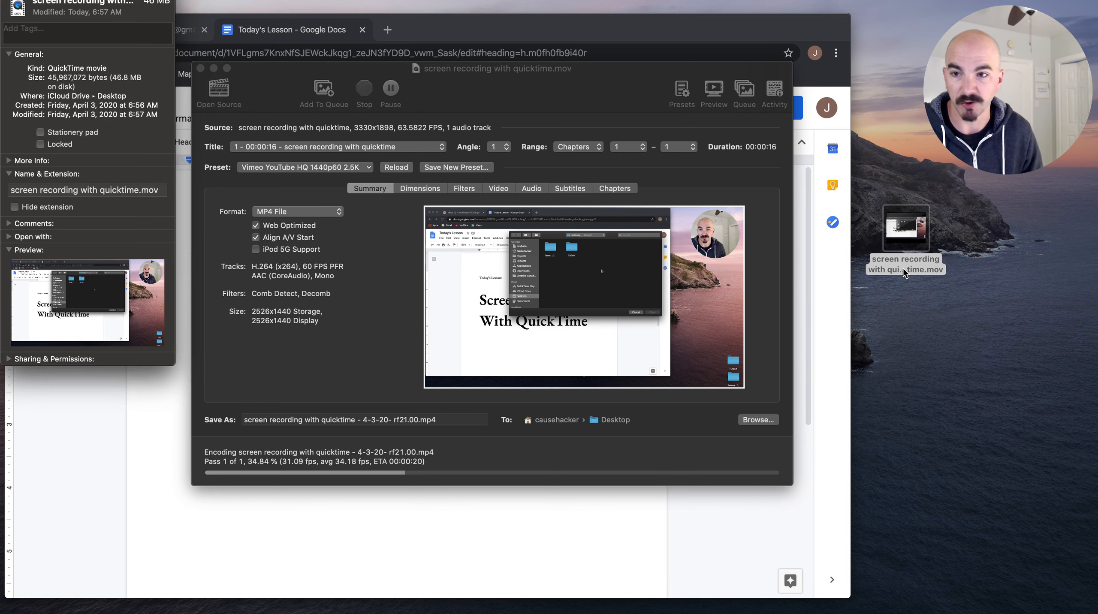
drag(122, 6, 129, 60)
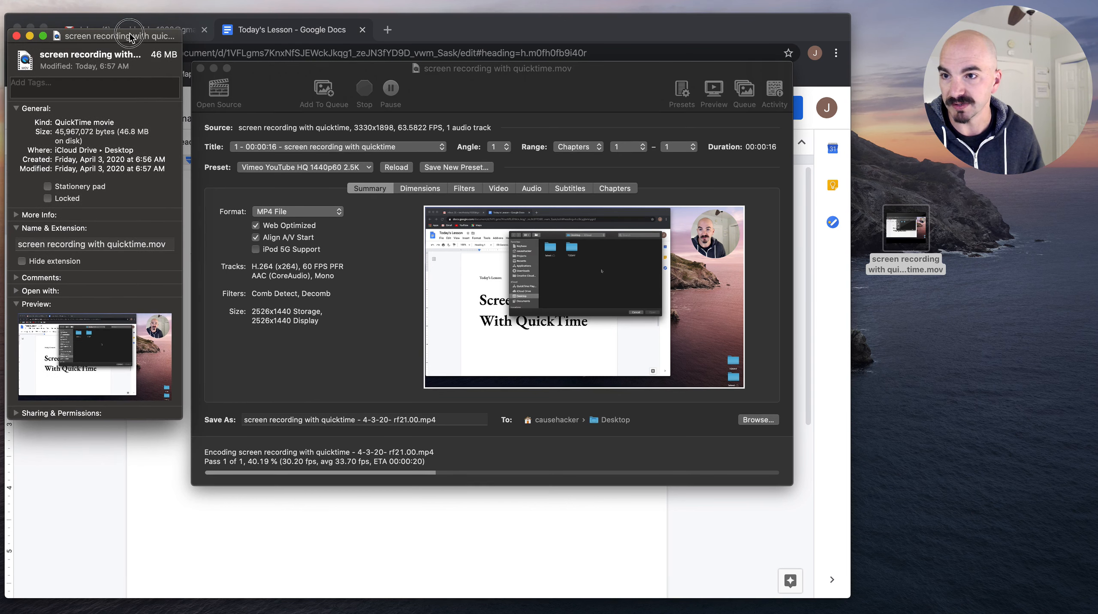
click(17, 36)
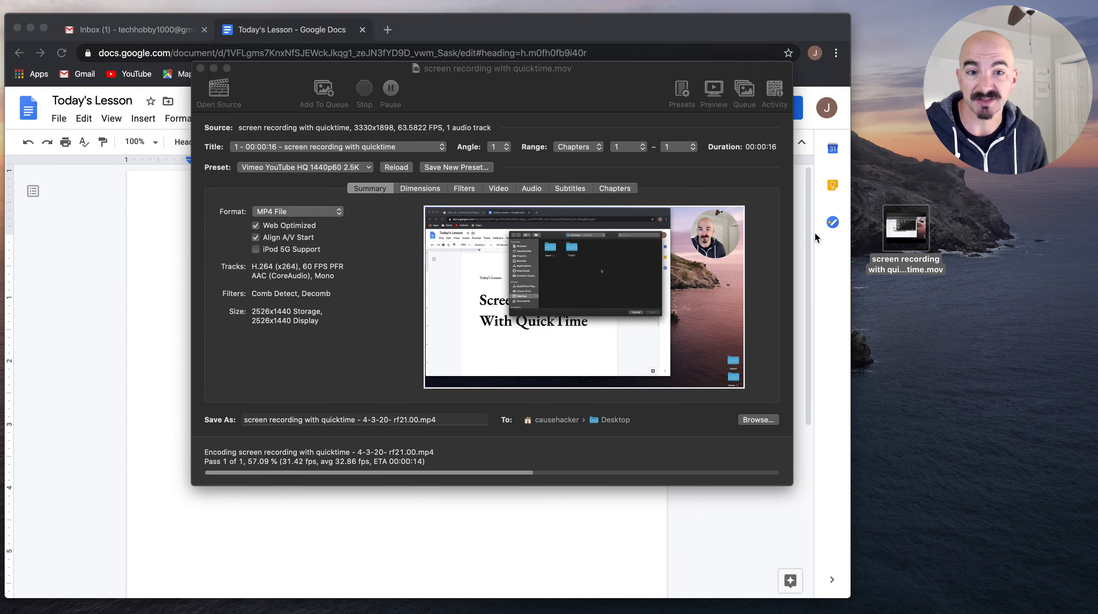
Load the other screen recording from the desktop into HandBrake, add it to the encoding queue and review the queue
click(476, 93)
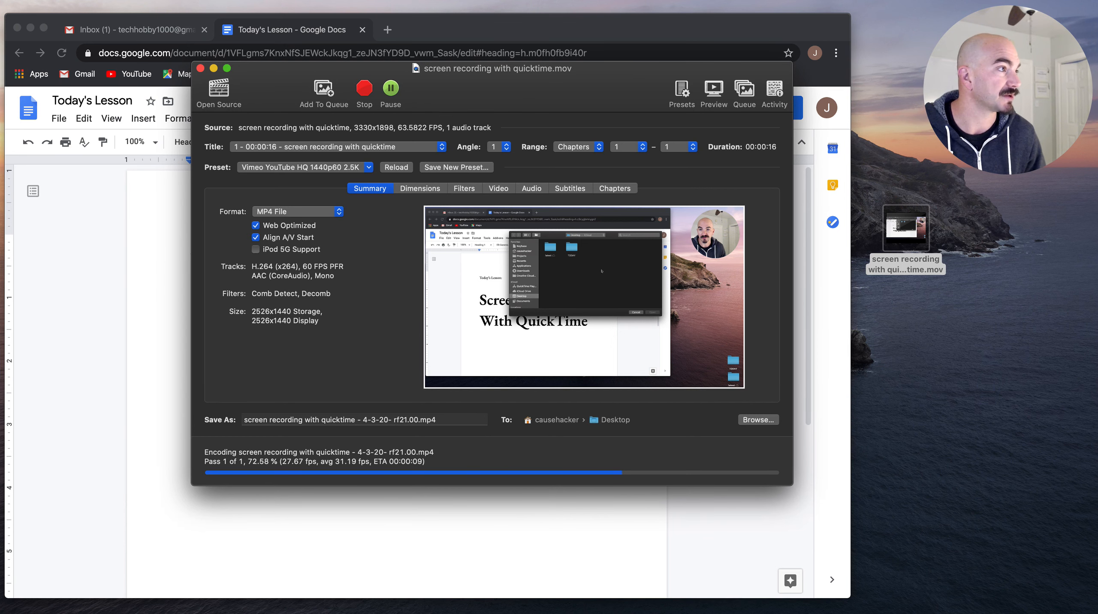
drag(1075, 340, 392, 285)
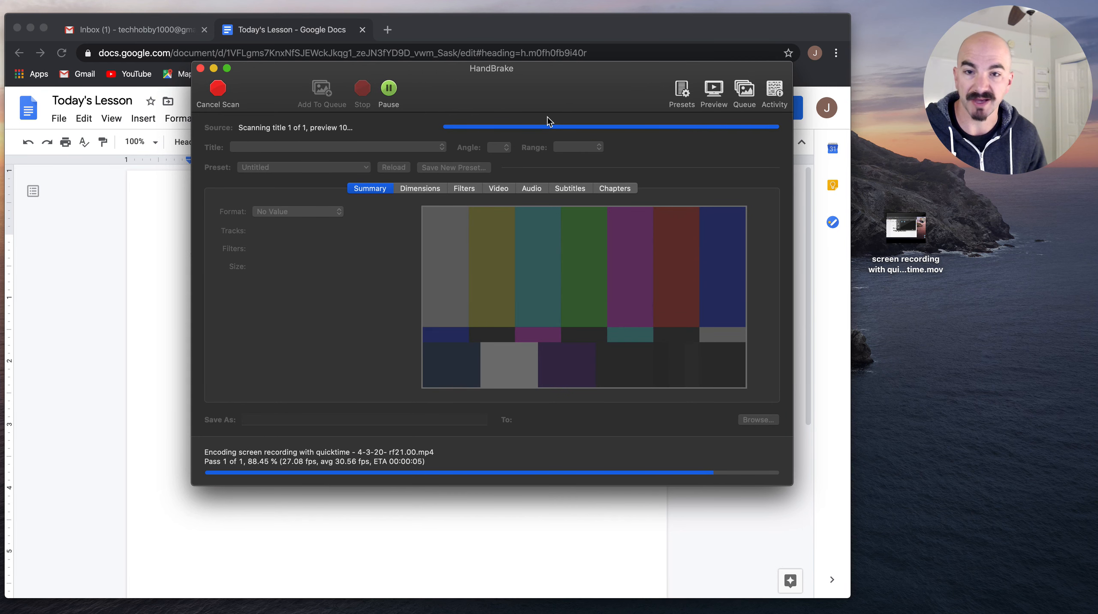
click(322, 99)
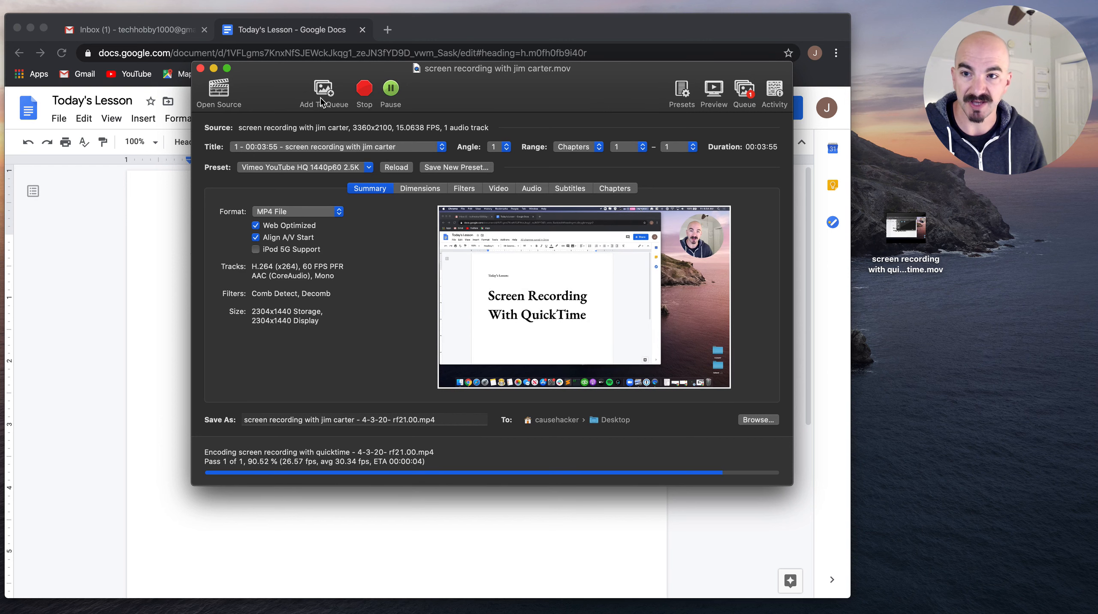
click(744, 92)
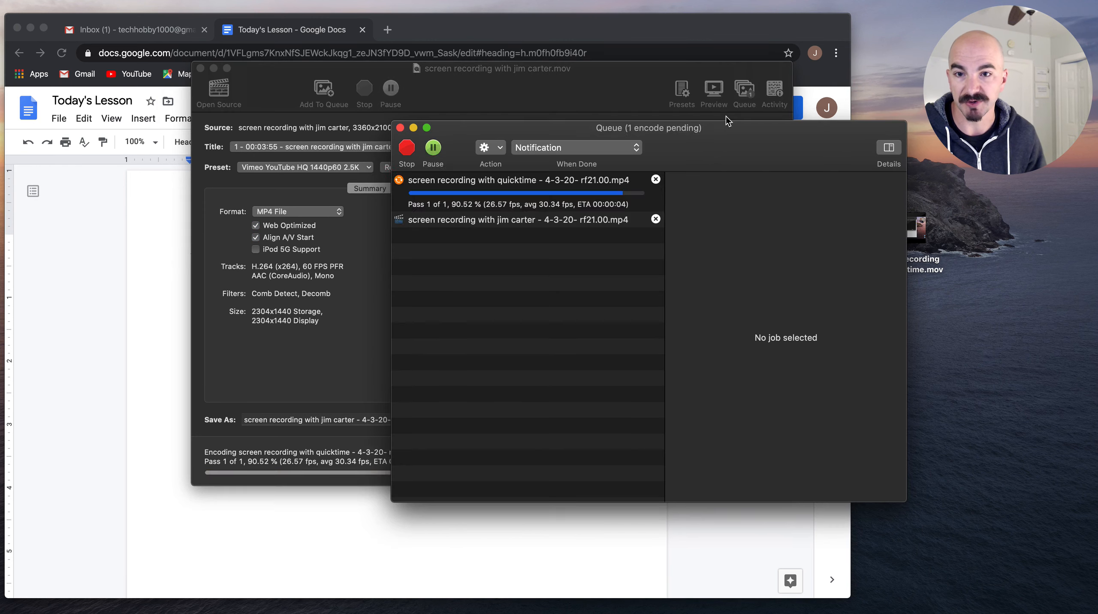
drag(708, 153, 668, 152)
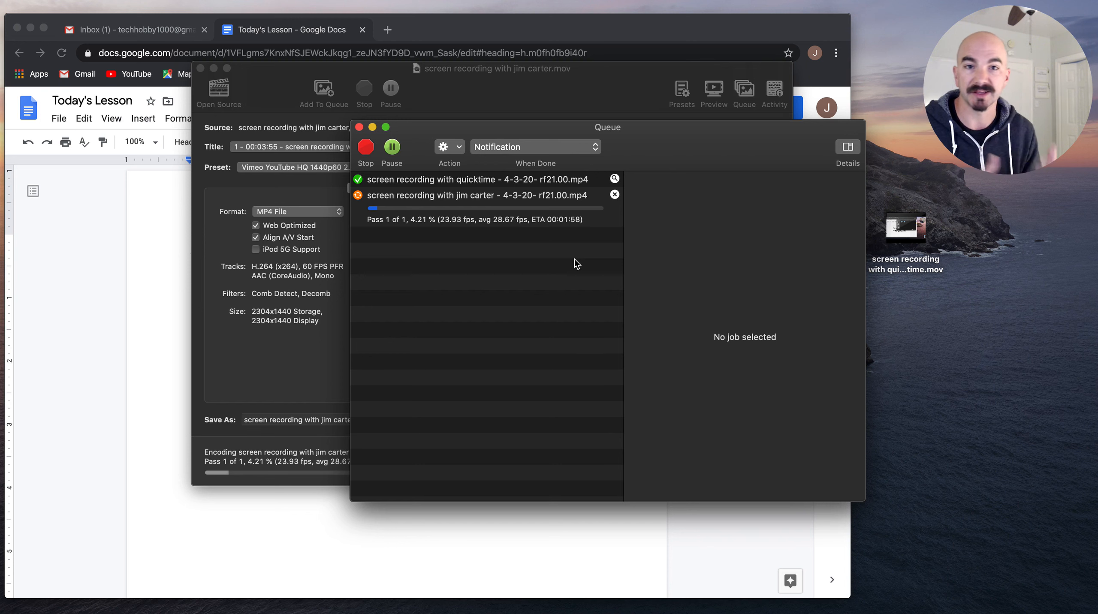
click(359, 127)
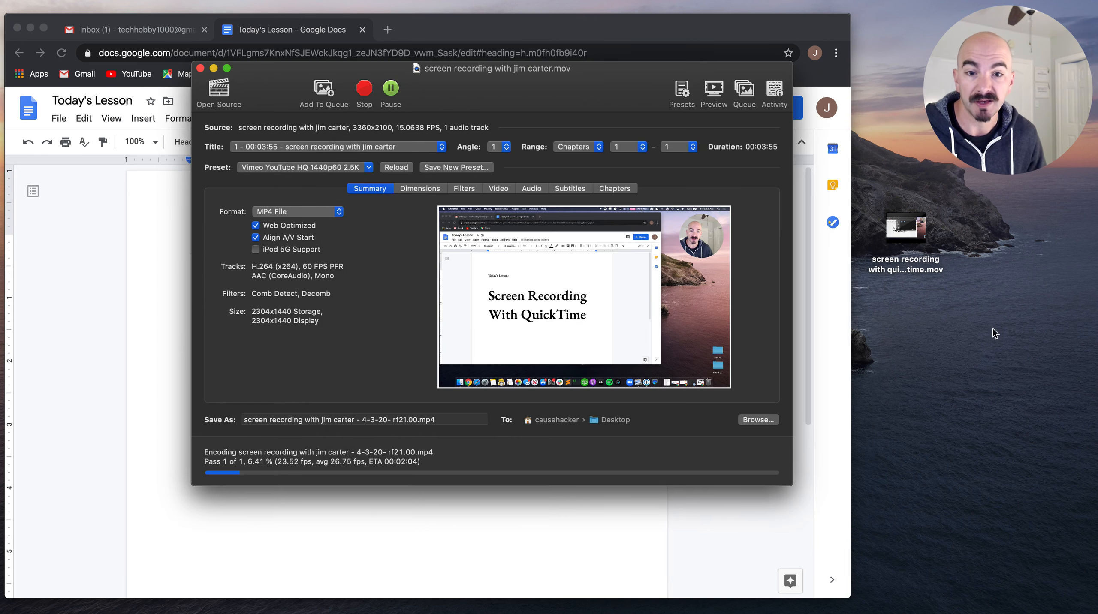
Check the original QuickTime .mov file's size again in its file information
click(913, 267)
key(super+i)
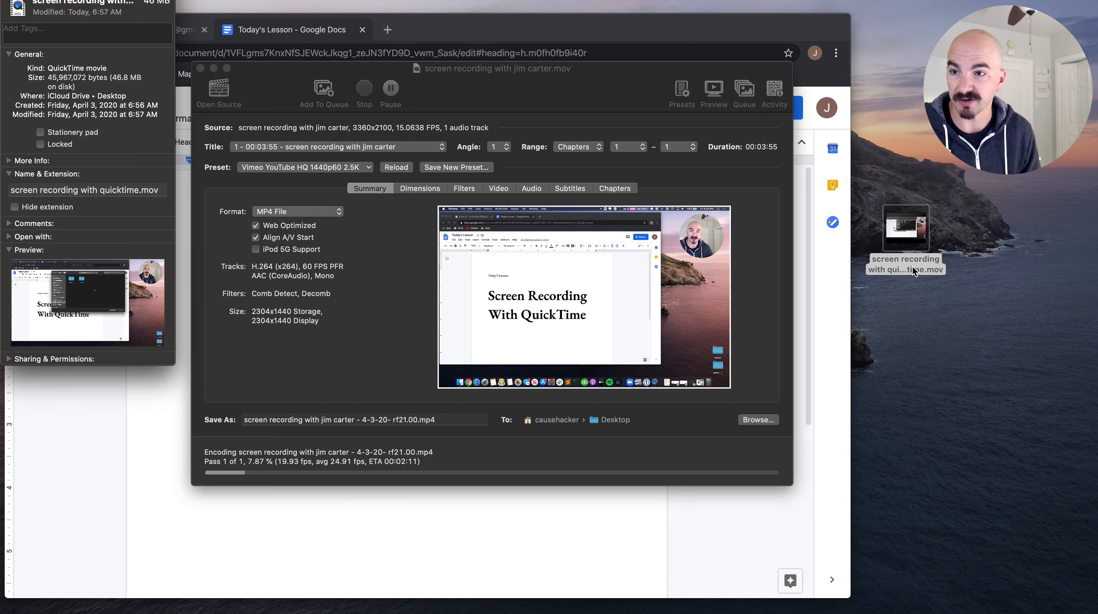
key(super+w)
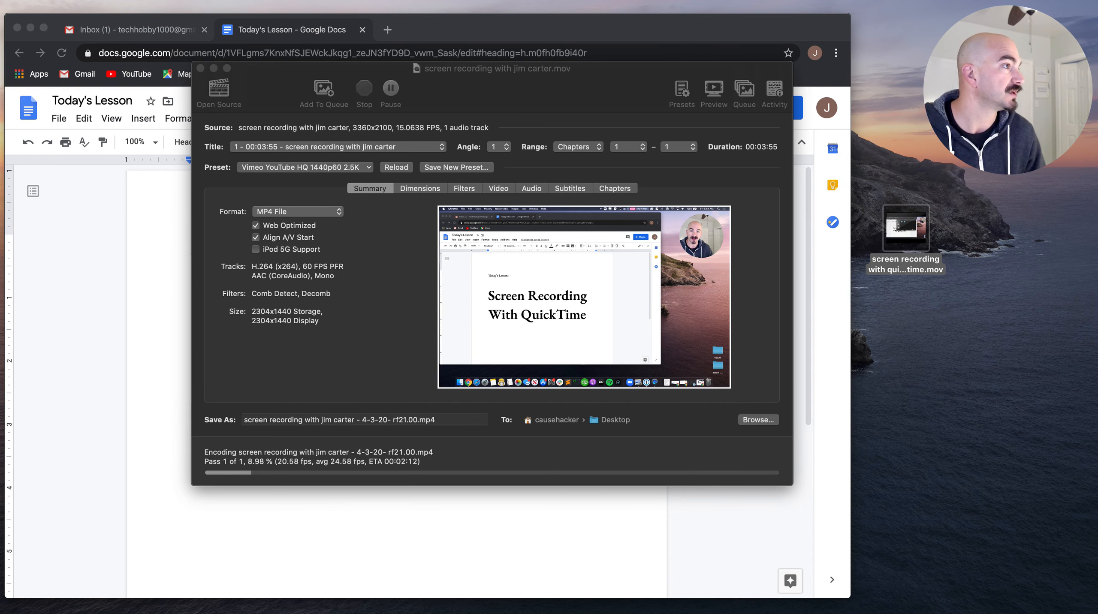
Examine the file information of the compressed QuickTime .mp4 on the desktop for its size, and return to HandBrake
click(917, 334)
key(super+i)
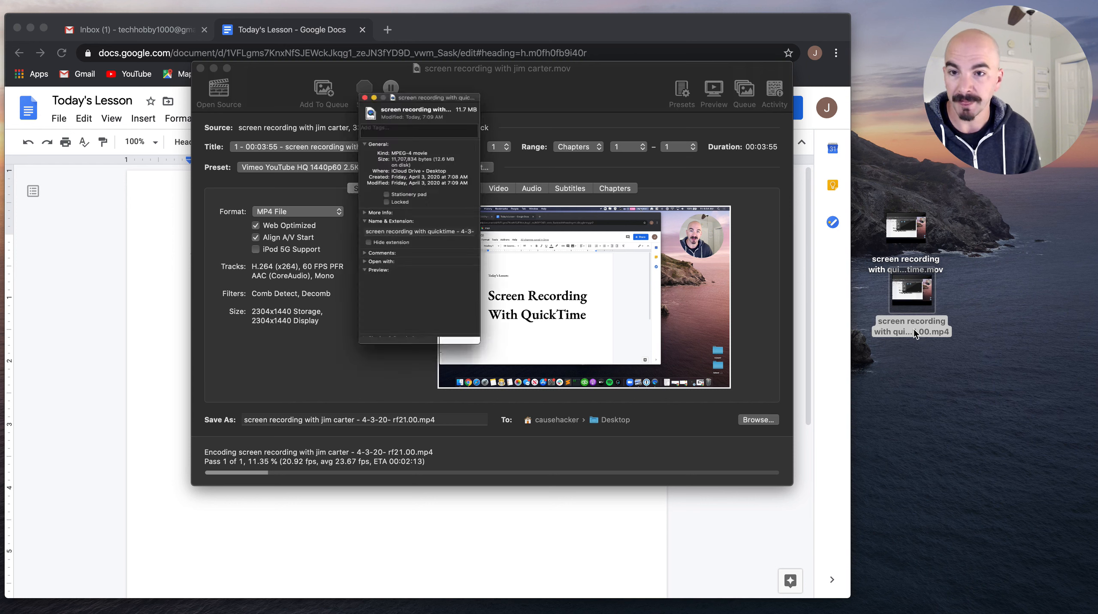
drag(137, 1, 155, 88)
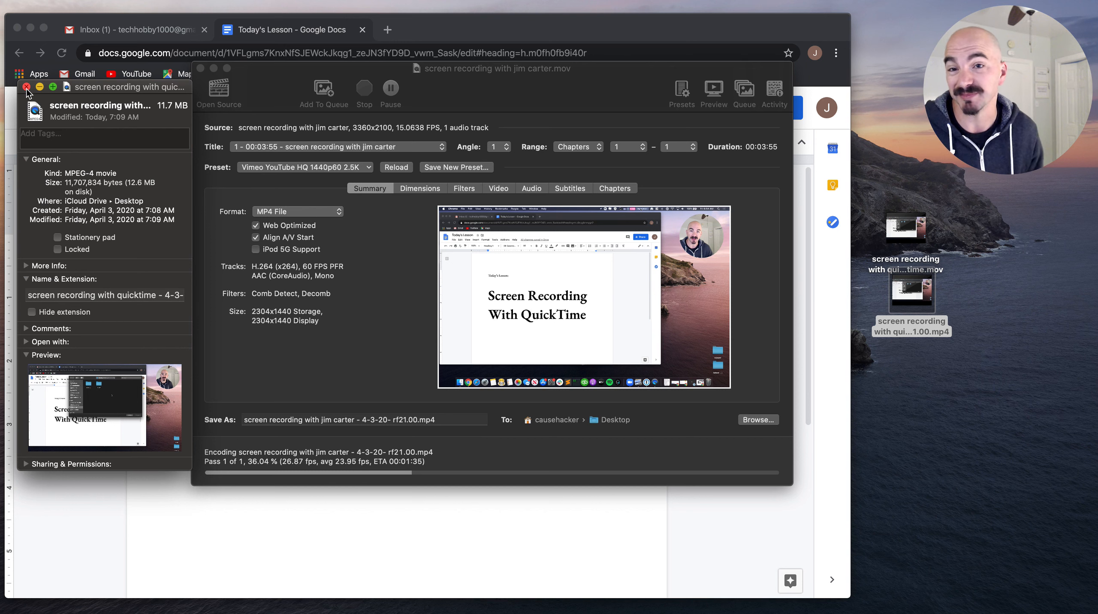
click(27, 88)
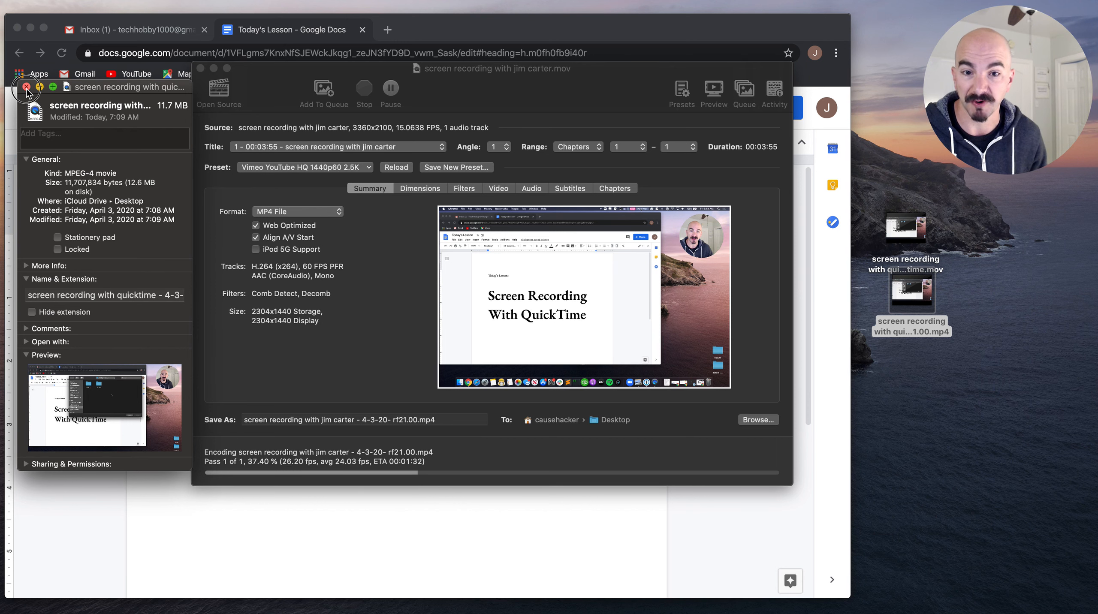
click(594, 96)
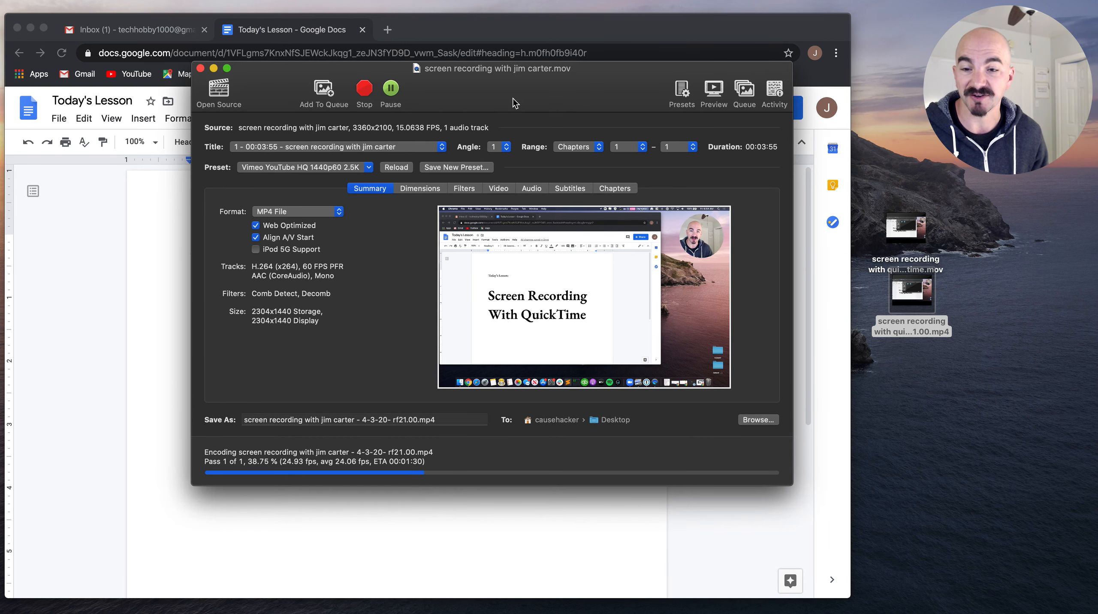